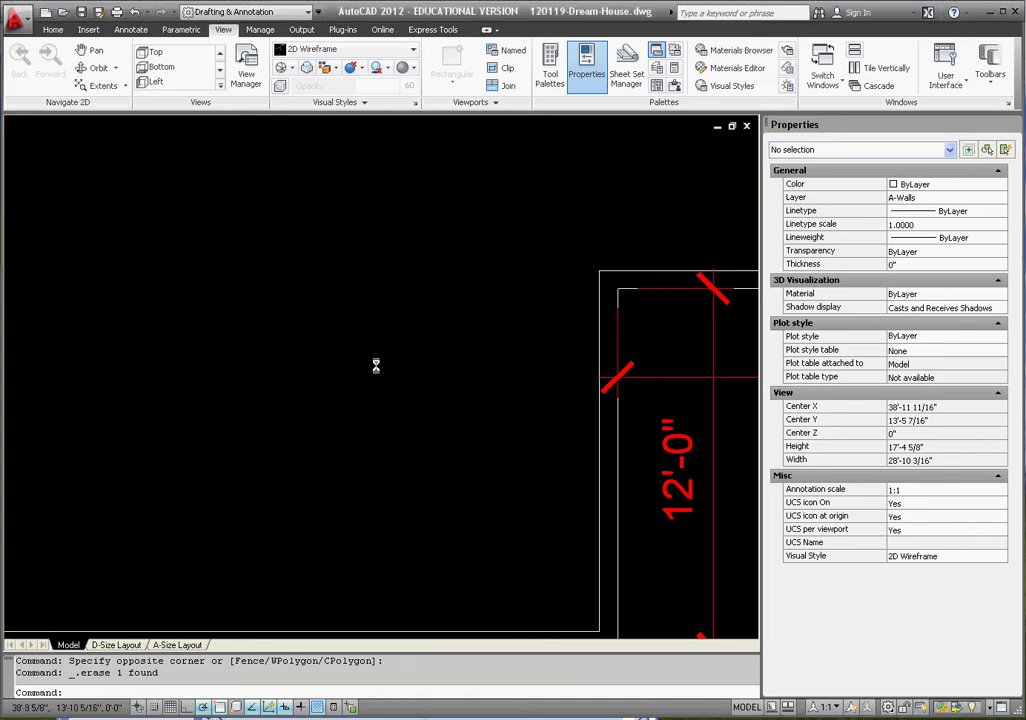
Step: Zoom out from the wall close-up to show the whole dimensioned house floor plan
{"action": "scroll", "coordinate": [372, 380], "scroll_direction": "down", "scroll_amount": 6}
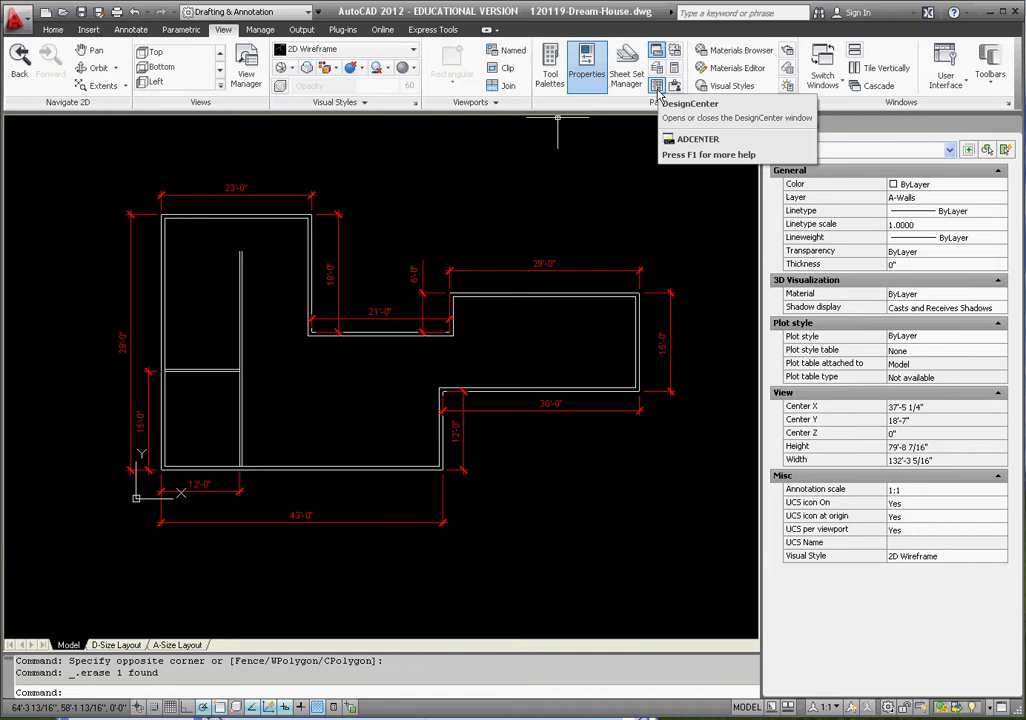
Step: Open DesignCenter on the Architectural - Imperial blocks, docked and widened at the right
{"action": "left_click", "coordinate": [657, 88]}
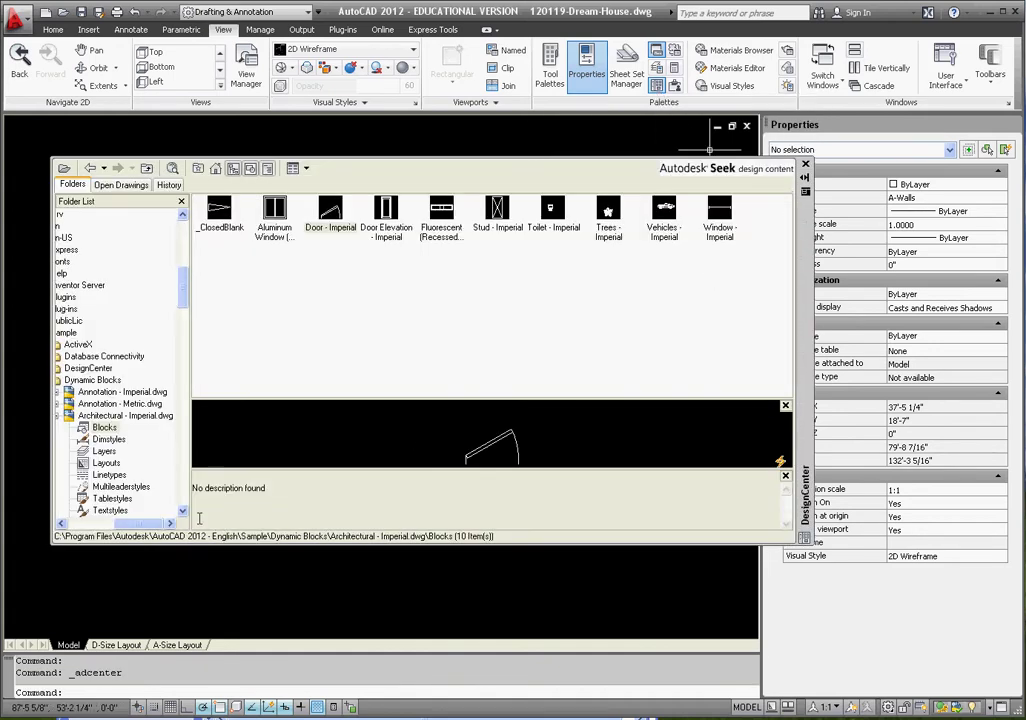
{"action": "left_click_drag", "start_coordinate": [150, 528], "coordinate": [133, 527]}
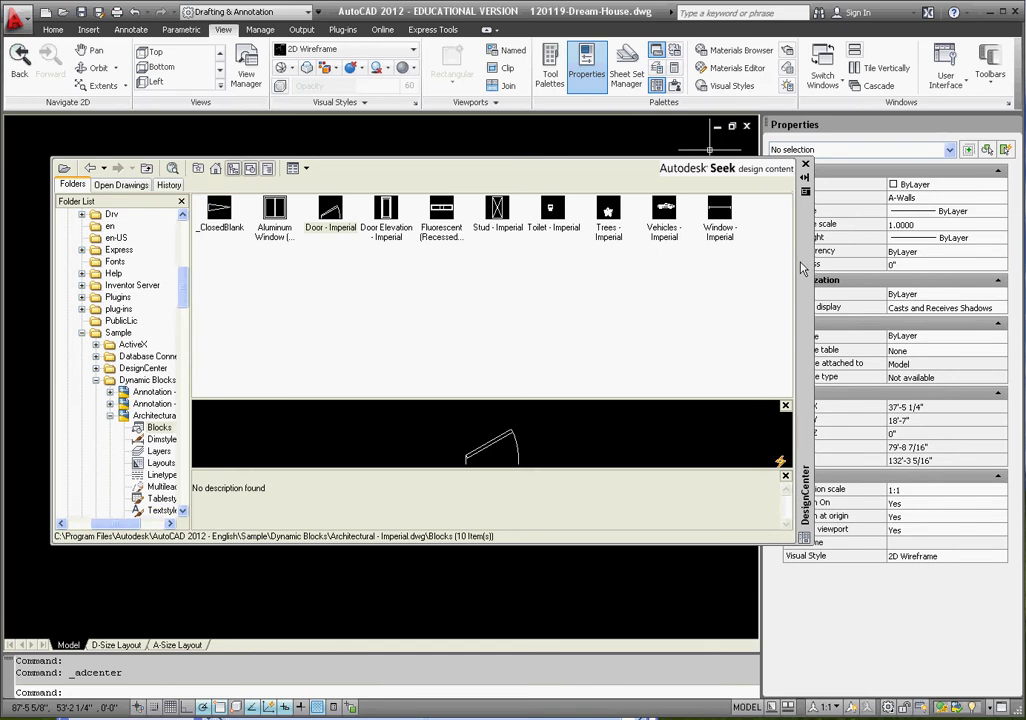
{"action": "mouse_move", "coordinate": [799, 286]}
{"action": "left_mouse_down"}
{"action": "mouse_move", "coordinate": [741, 283]}
{"action": "mouse_move", "coordinate": [855, 305]}
{"action": "left_mouse_up"}
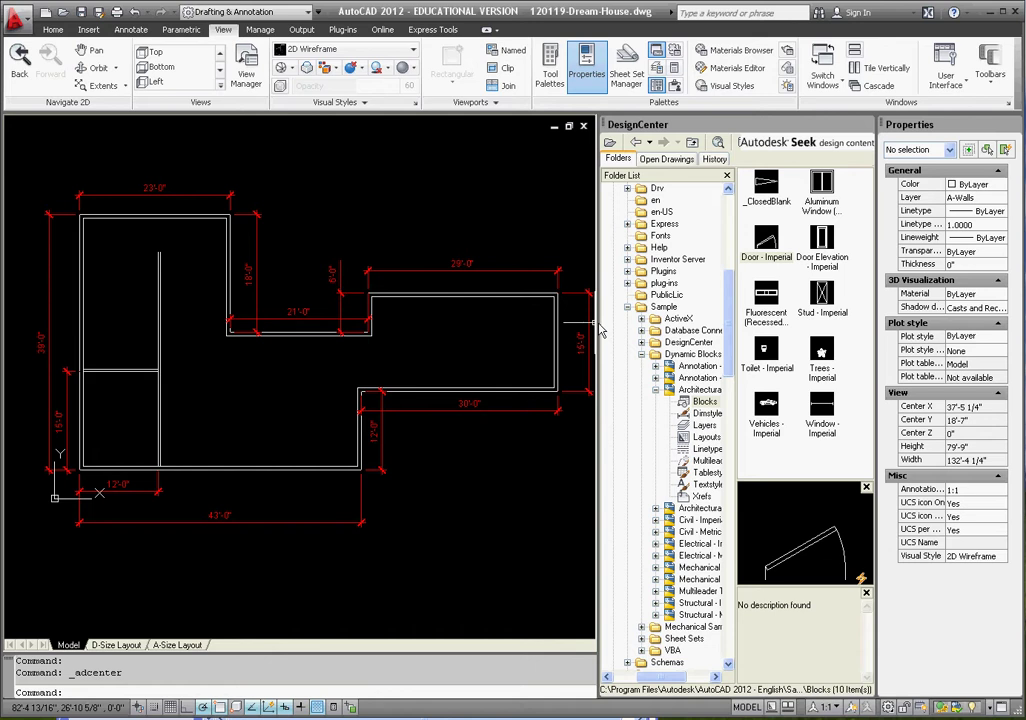
{"action": "mouse_move", "coordinate": [600, 330]}
{"action": "left_mouse_down"}
{"action": "mouse_move", "coordinate": [466, 325]}
{"action": "mouse_move", "coordinate": [590, 318]}
{"action": "left_mouse_up"}
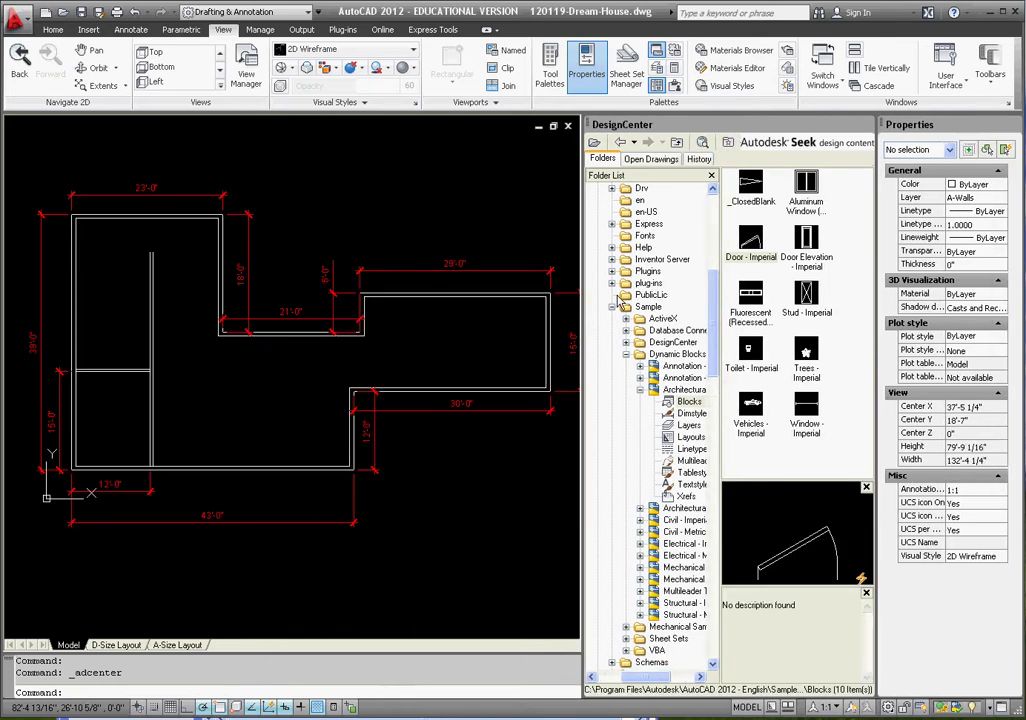
{"action": "left_click", "coordinate": [628, 354]}
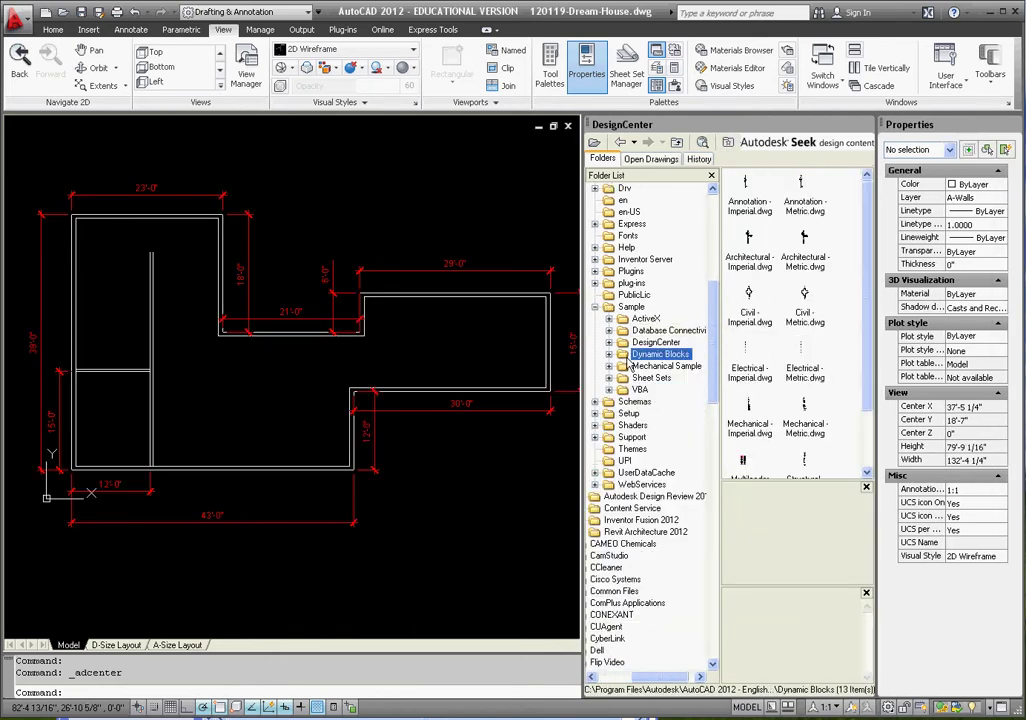
{"action": "left_click", "coordinate": [596, 309]}
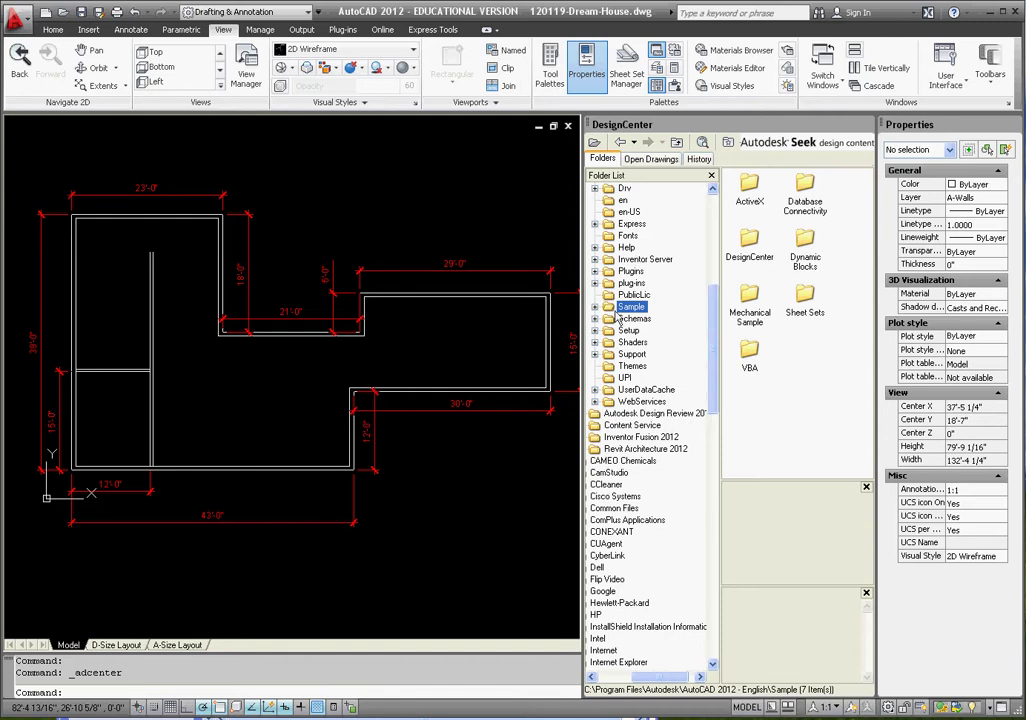
{"action": "left_click", "coordinate": [596, 309]}
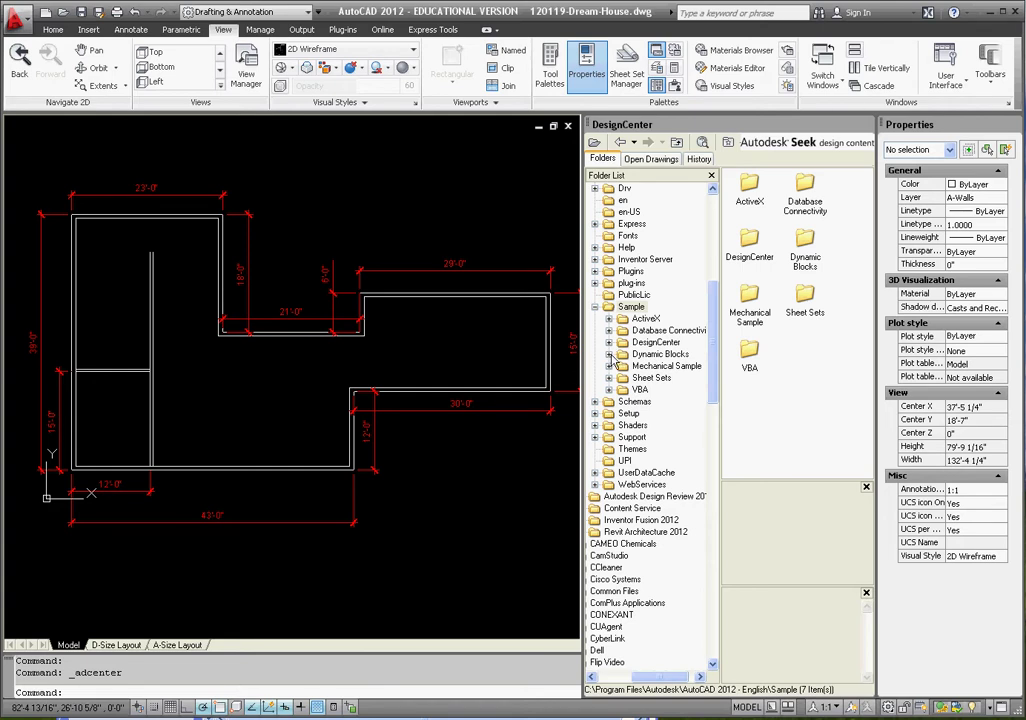
{"action": "left_click", "coordinate": [609, 355]}
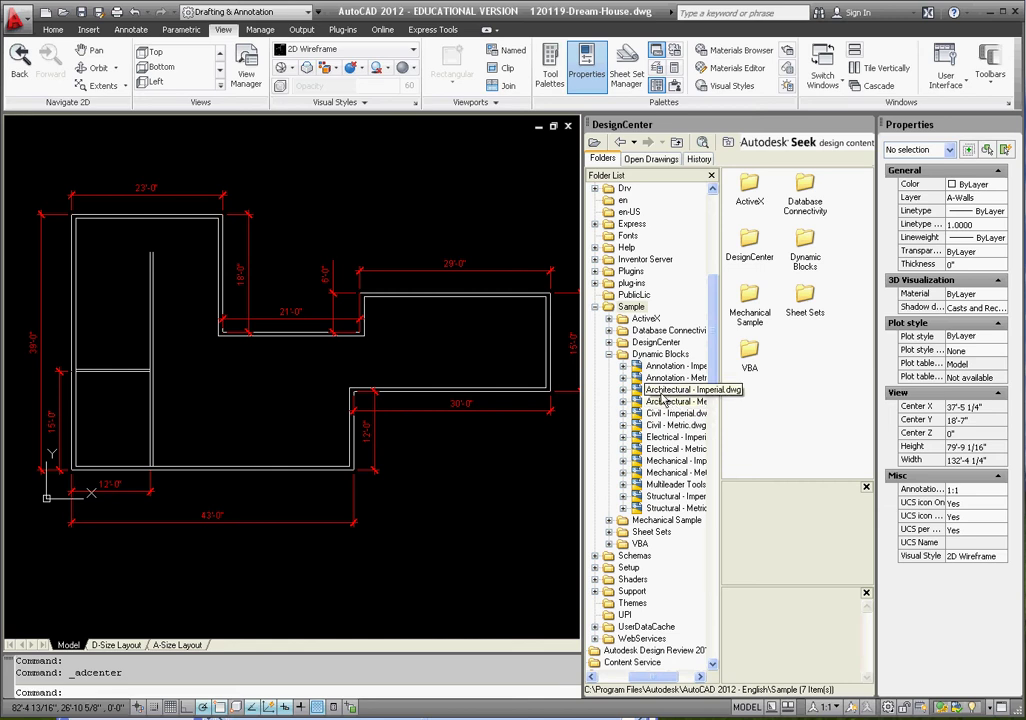
{"action": "double_click", "coordinate": [660, 395]}
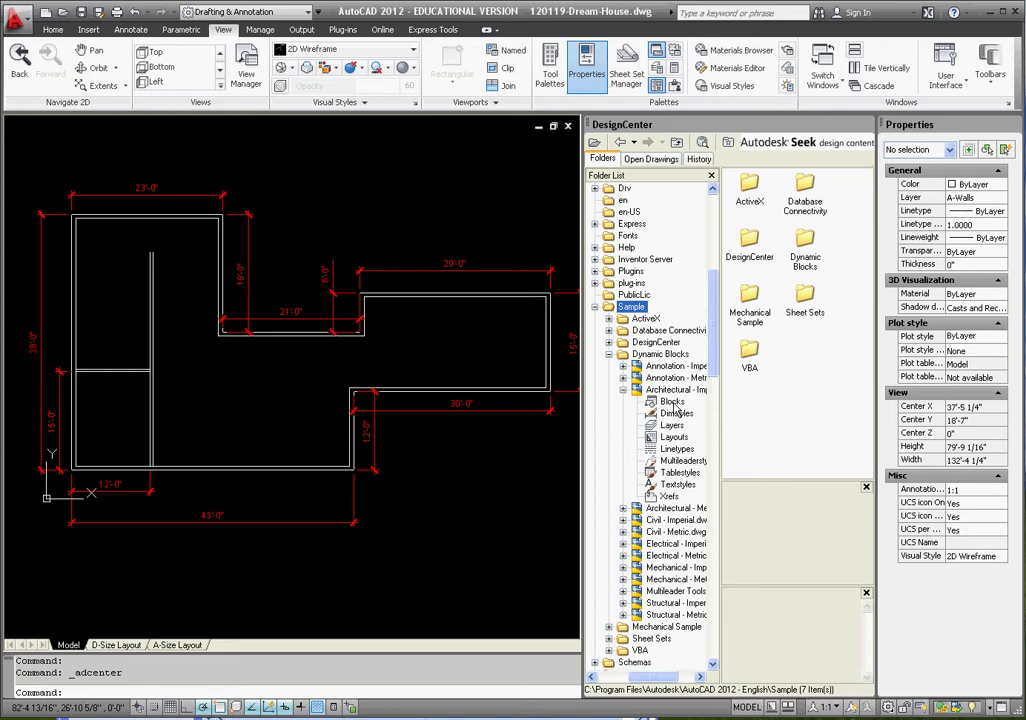
{"action": "left_click", "coordinate": [673, 403]}
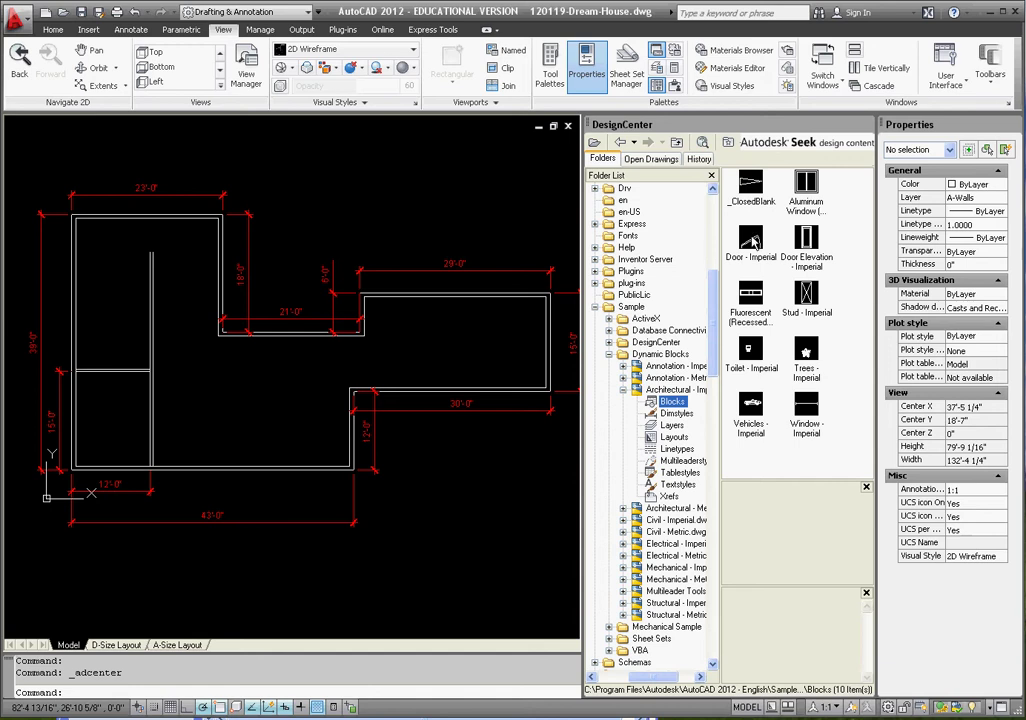
Step: Drag the Door - Imperial block from DesignCenter into the open floor area
{"action": "left_click", "coordinate": [752, 241]}
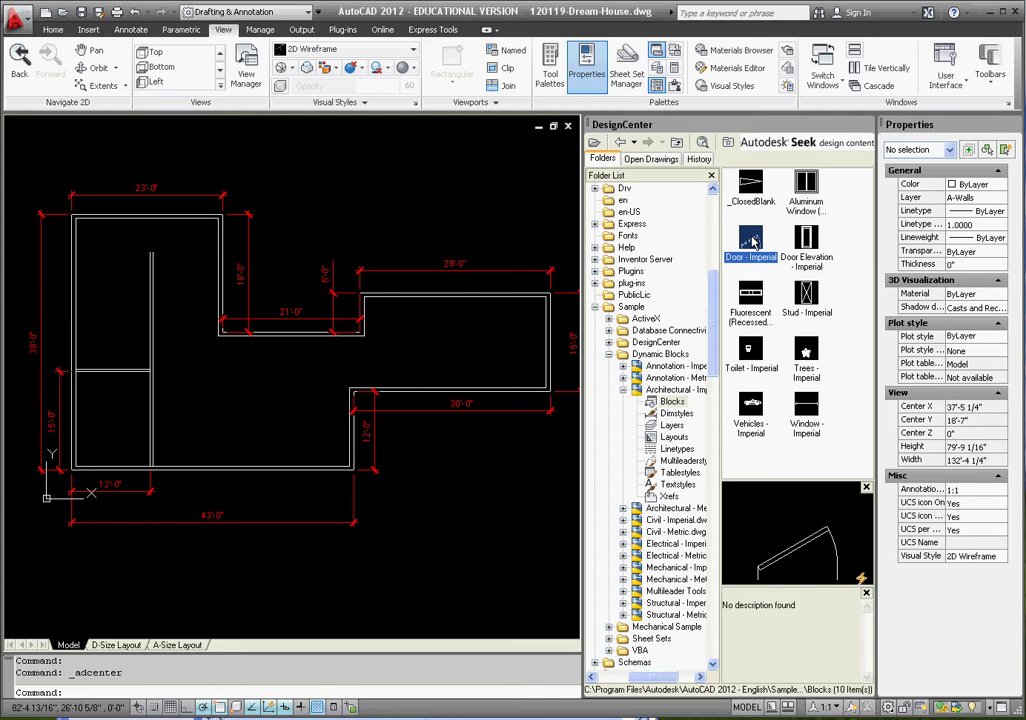
{"action": "mouse_move", "coordinate": [752, 241]}
{"action": "left_mouse_down"}
{"action": "mouse_move", "coordinate": [420, 250]}
{"action": "mouse_move", "coordinate": [314, 270]}
{"action": "left_mouse_up"}
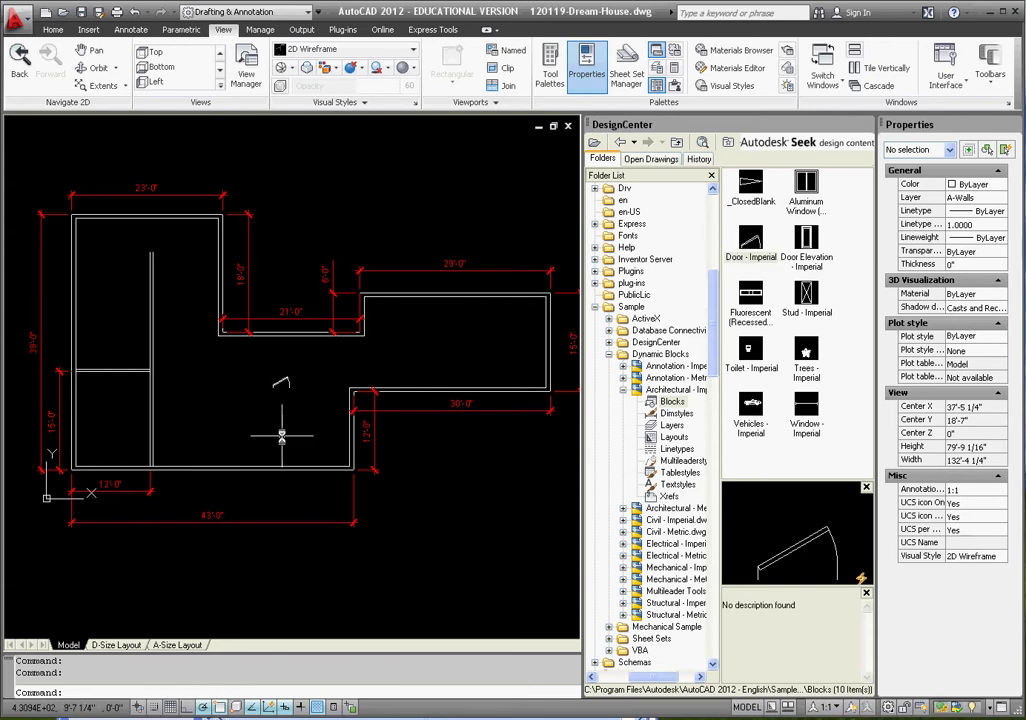
{"action": "scroll", "coordinate": [283, 405], "scroll_direction": "up", "scroll_amount": 4}
Step: Zoom in and window-select the inserted door to show its dynamic grips
{"action": "left_click", "coordinate": [300, 390]}
{"action": "left_click", "coordinate": [228, 316]}
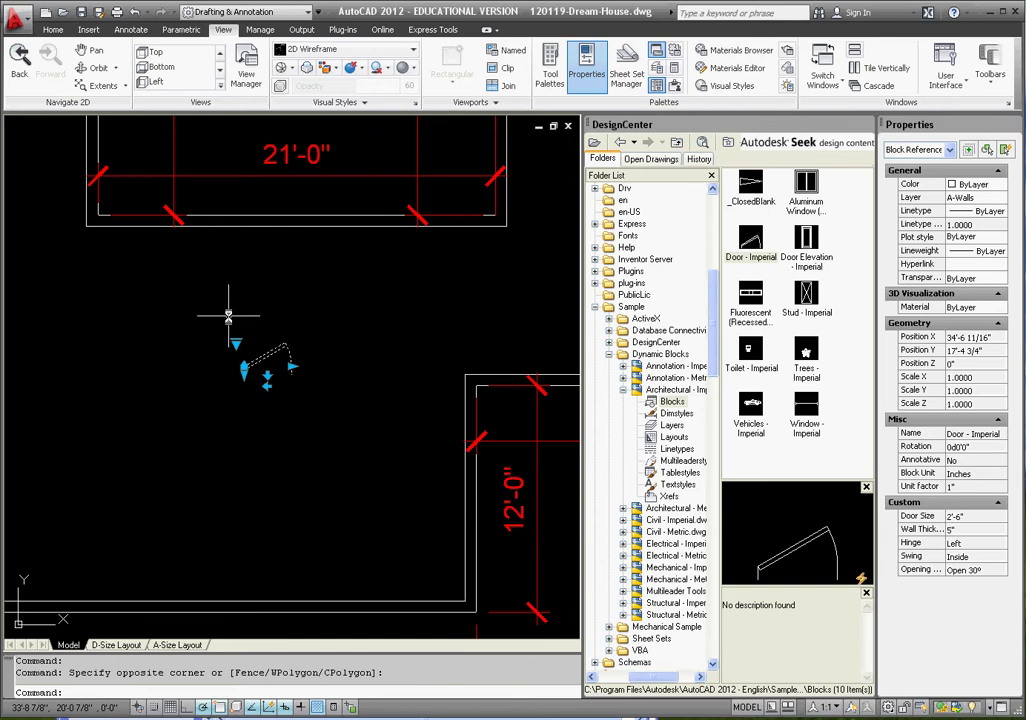
{"action": "scroll", "coordinate": [229, 345], "scroll_direction": "up", "scroll_amount": 5}
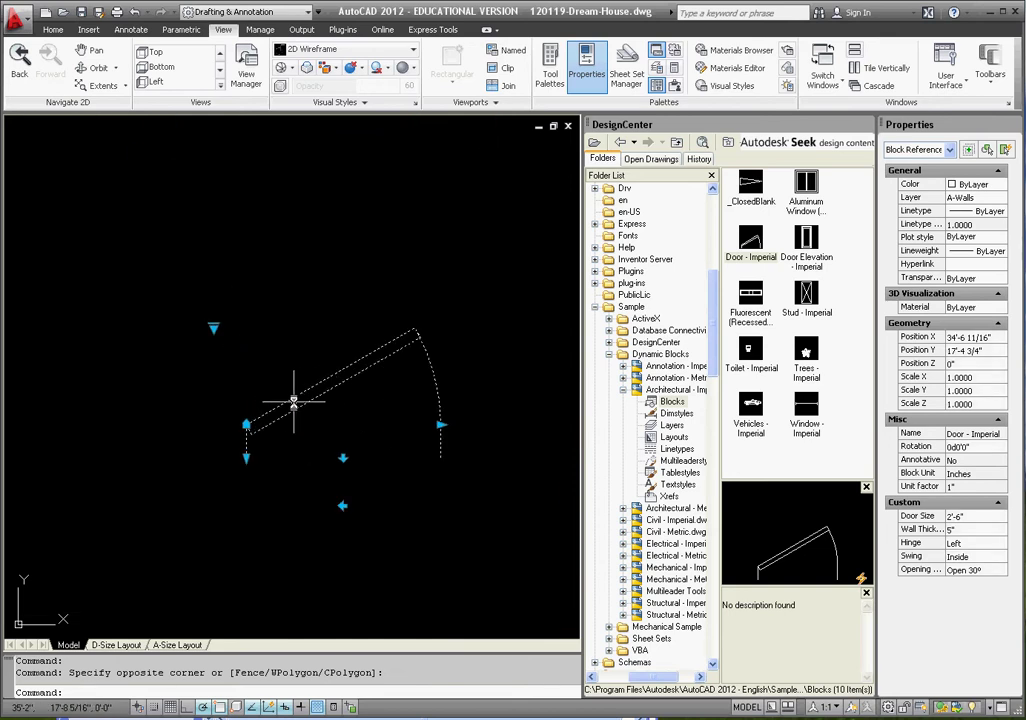
{"action": "scroll", "coordinate": [290, 408], "scroll_direction": "up", "scroll_amount": 2}
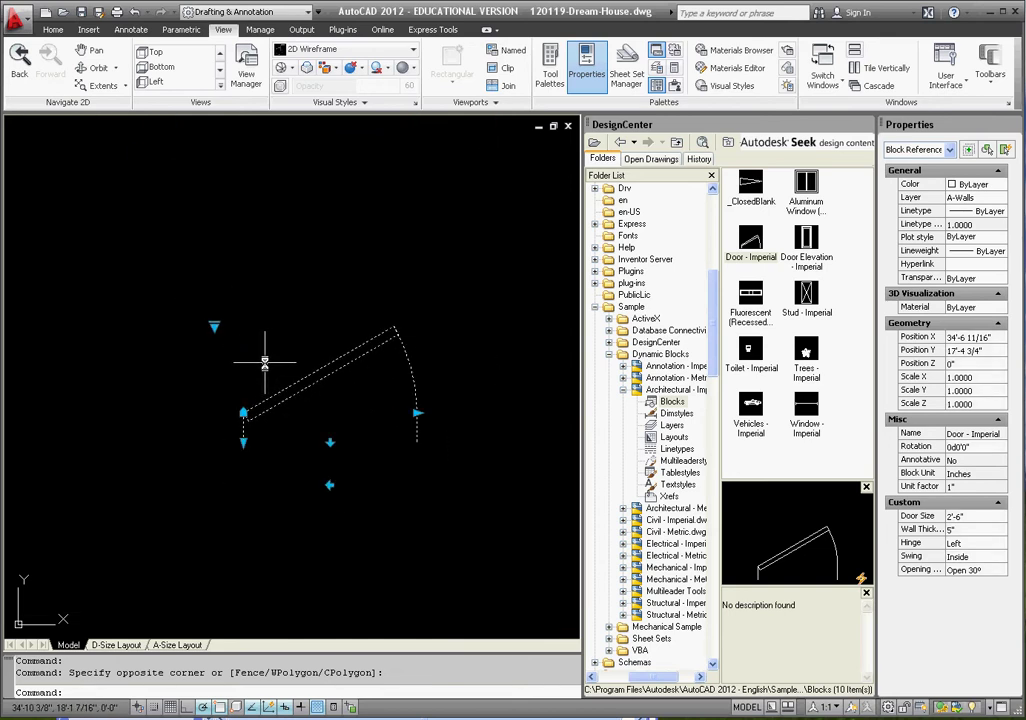
{"action": "key", "text": "Escape"}
{"action": "left_click", "coordinate": [339, 397]}
{"action": "left_click", "coordinate": [272, 320]}
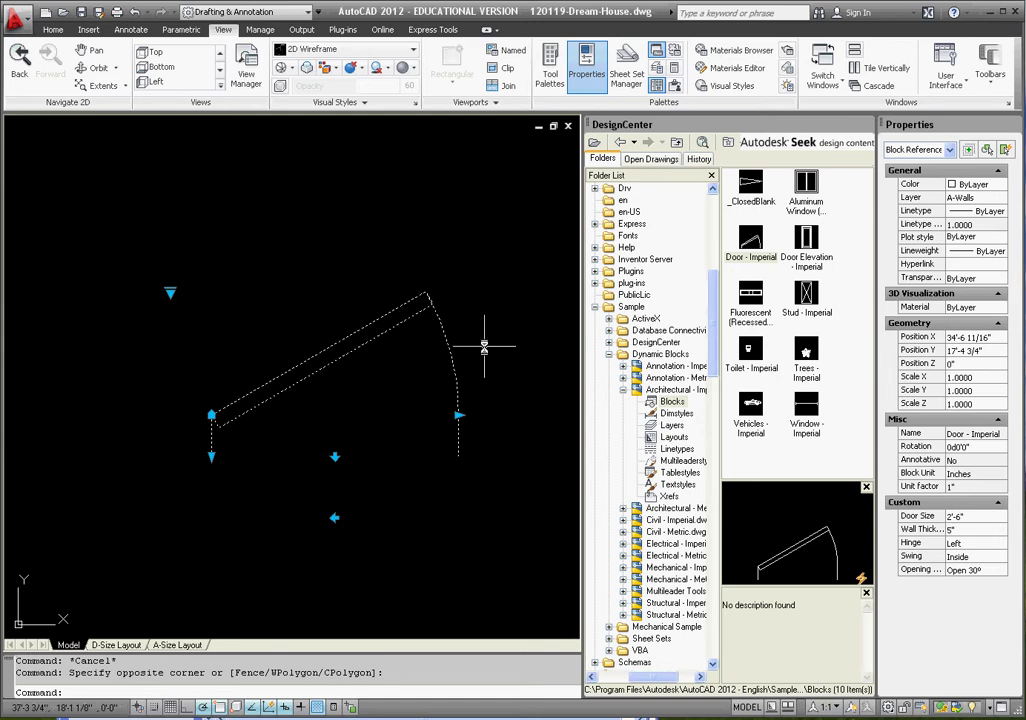
Step: Stretch the door width to 3'-4", then narrow it to 2'-0"
{"action": "left_click", "coordinate": [457, 414]}
{"action": "left_click", "coordinate": [542, 424]}
{"action": "left_click", "coordinate": [542, 424]}
{"action": "left_click", "coordinate": [412, 414]}
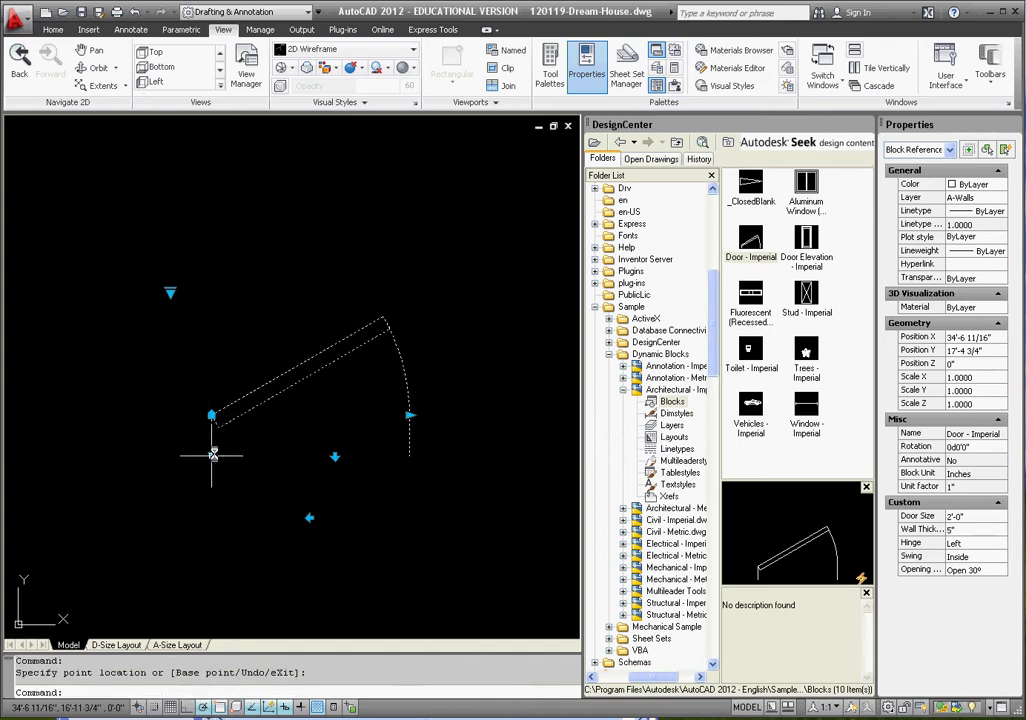
Step: Set the door's wall thickness to 6", then reduce it to 4"
{"action": "left_click", "coordinate": [211, 455]}
{"action": "left_click", "coordinate": [211, 461]}
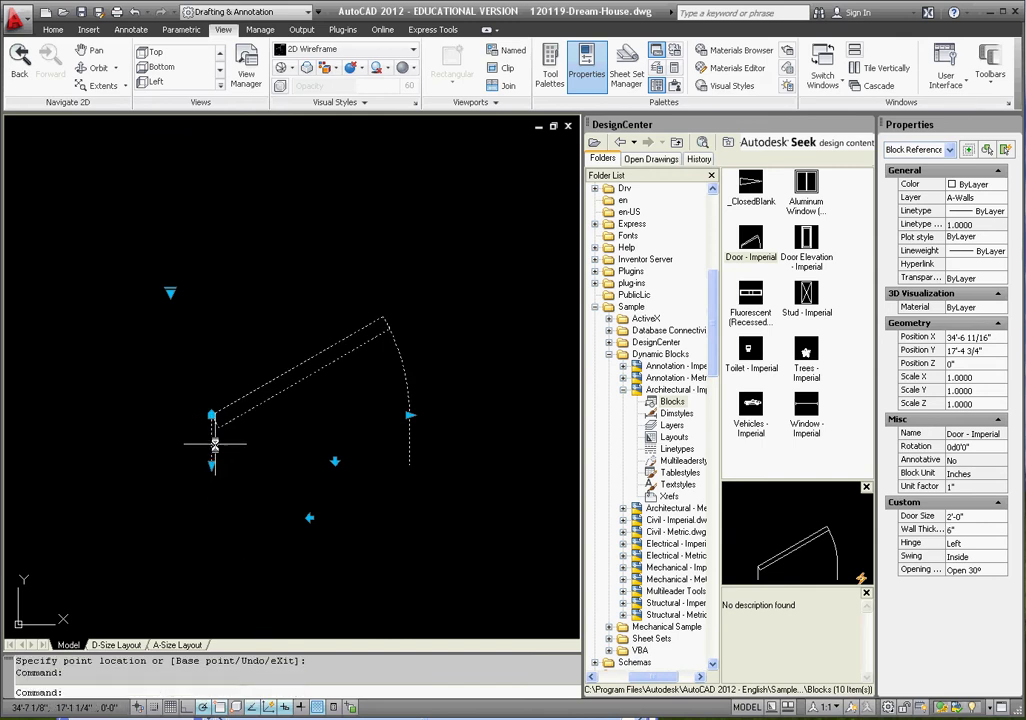
{"action": "left_click", "coordinate": [211, 462]}
{"action": "left_click", "coordinate": [211, 462]}
{"action": "left_click", "coordinate": [211, 448]}
Step: Flip and mirror the door swing, restoring each to its original side
{"action": "left_click", "coordinate": [333, 452]}
{"action": "left_click", "coordinate": [333, 452]}
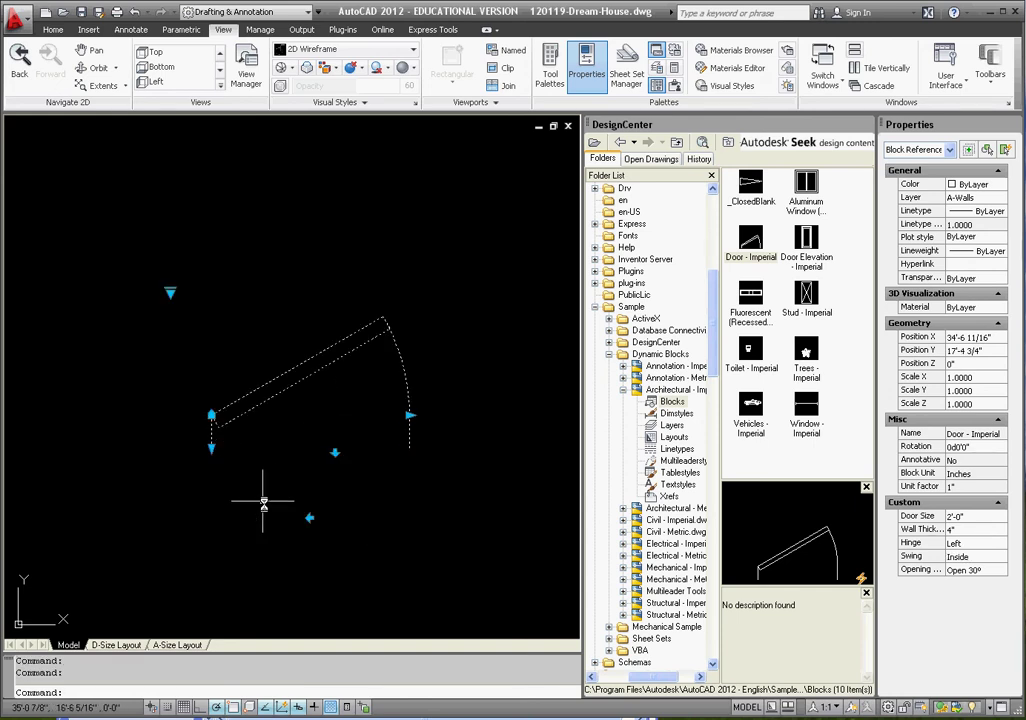
{"action": "left_click", "coordinate": [314, 517]}
{"action": "left_click", "coordinate": [313, 515]}
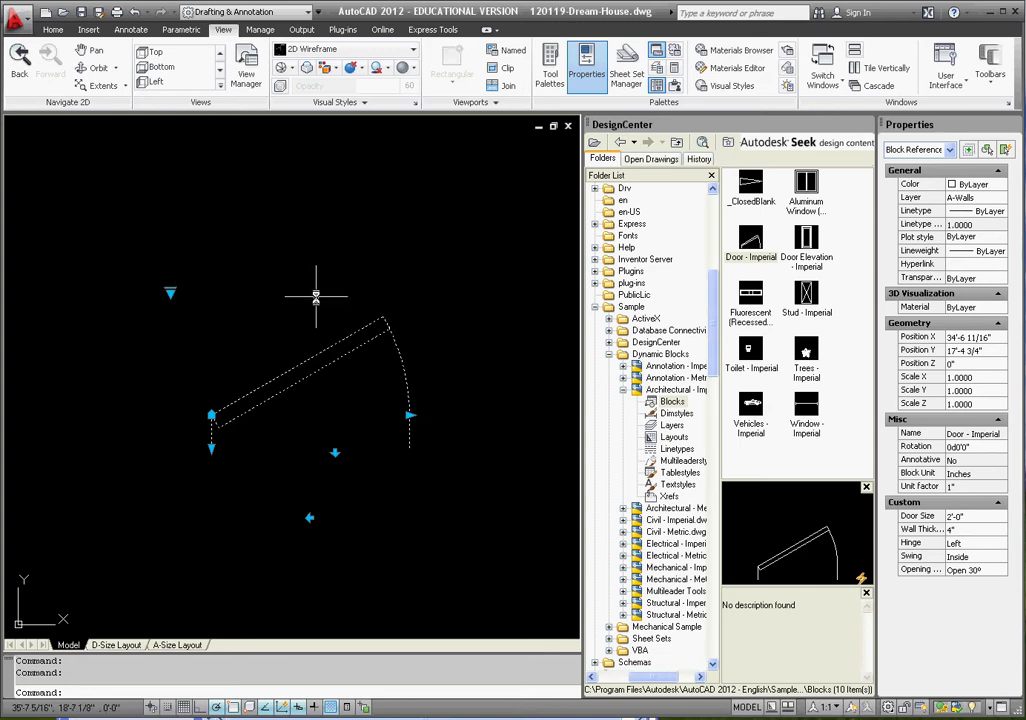
Step: Cycle the door opening through Open 45°, 60° and 90°, ending at Open 30°
{"action": "left_click", "coordinate": [169, 290]}
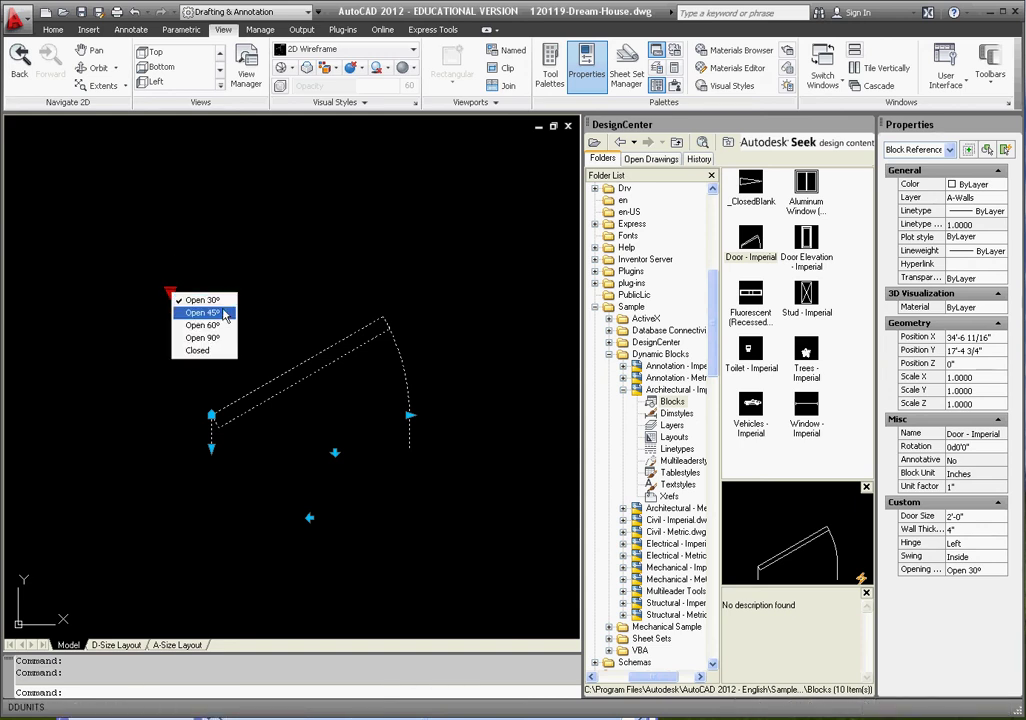
{"action": "left_click", "coordinate": [205, 312]}
{"action": "left_click", "coordinate": [169, 291]}
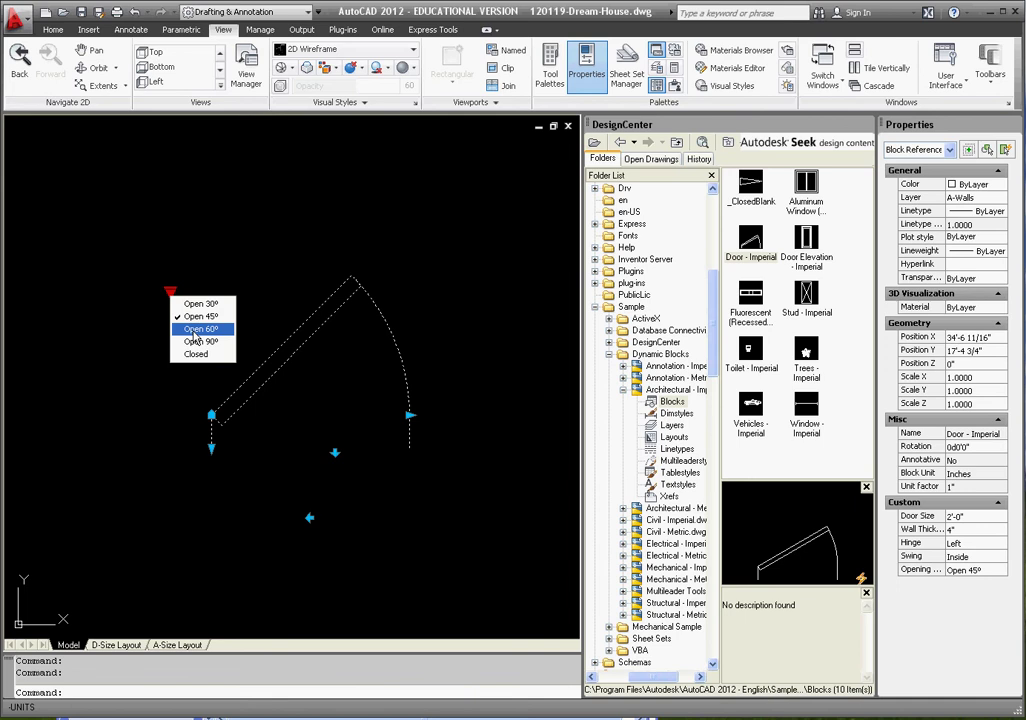
{"action": "left_click", "coordinate": [203, 325]}
{"action": "left_click", "coordinate": [169, 291]}
{"action": "left_click", "coordinate": [203, 337]}
{"action": "left_click", "coordinate": [169, 291]}
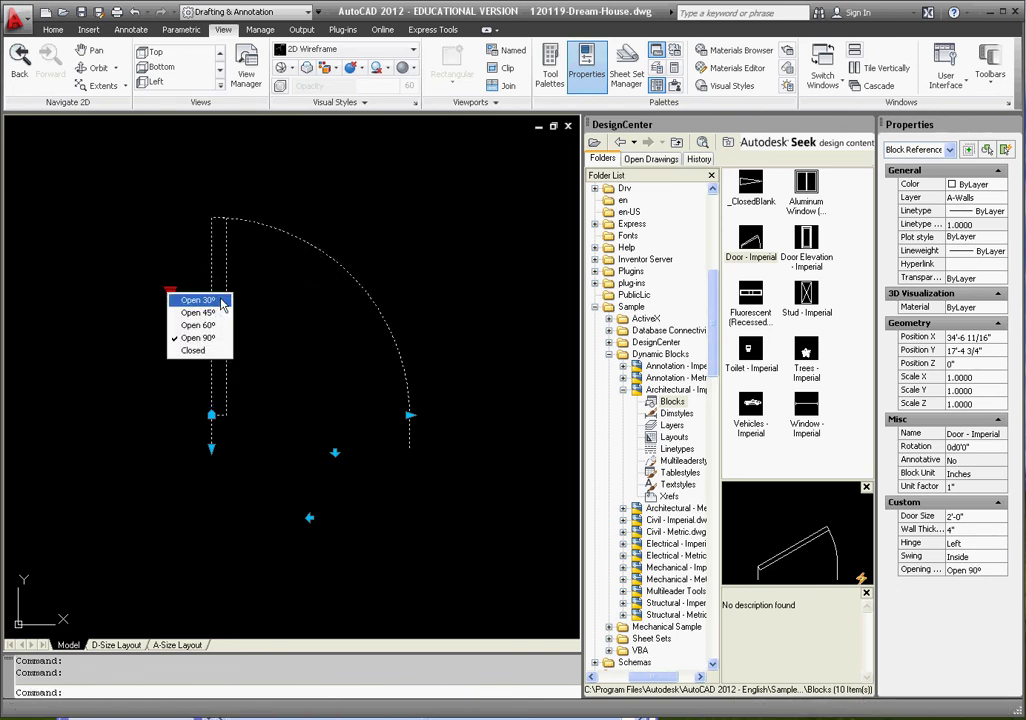
{"action": "left_click", "coordinate": [215, 299]}
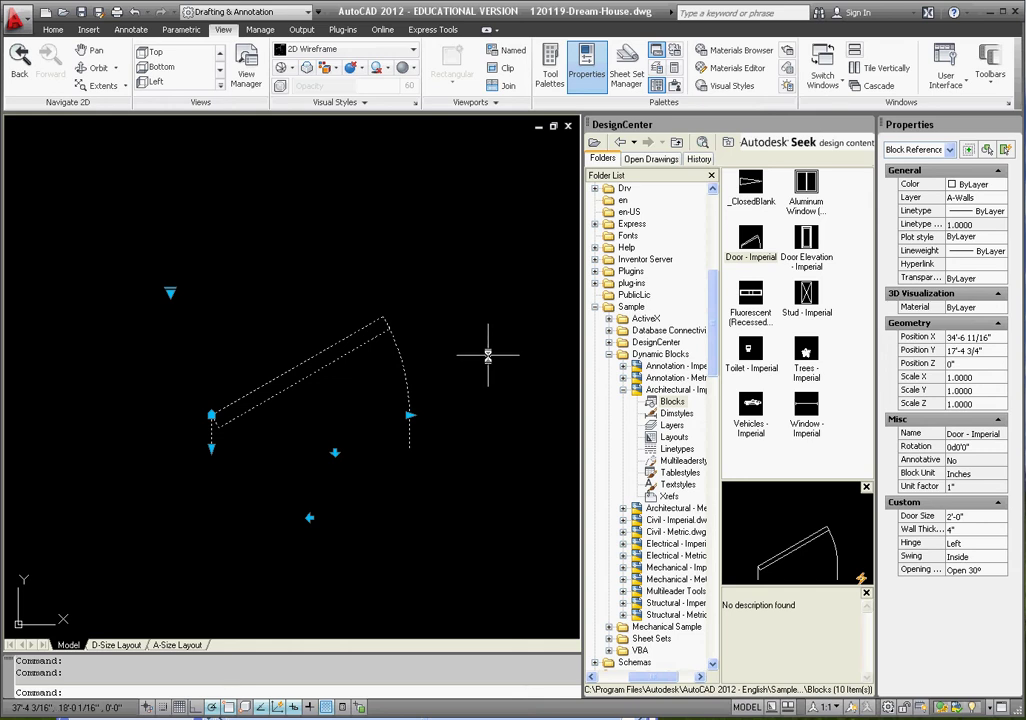
Step: Rotate the door block 90° about its hinge point
{"action": "scroll", "coordinate": [470, 352], "scroll_direction": "down", "scroll_amount": 4}
{"action": "scroll", "coordinate": [278, 350], "scroll_direction": "down", "scroll_amount": 3}
{"action": "scroll", "coordinate": [339, 366], "scroll_direction": "up", "scroll_amount": 1}
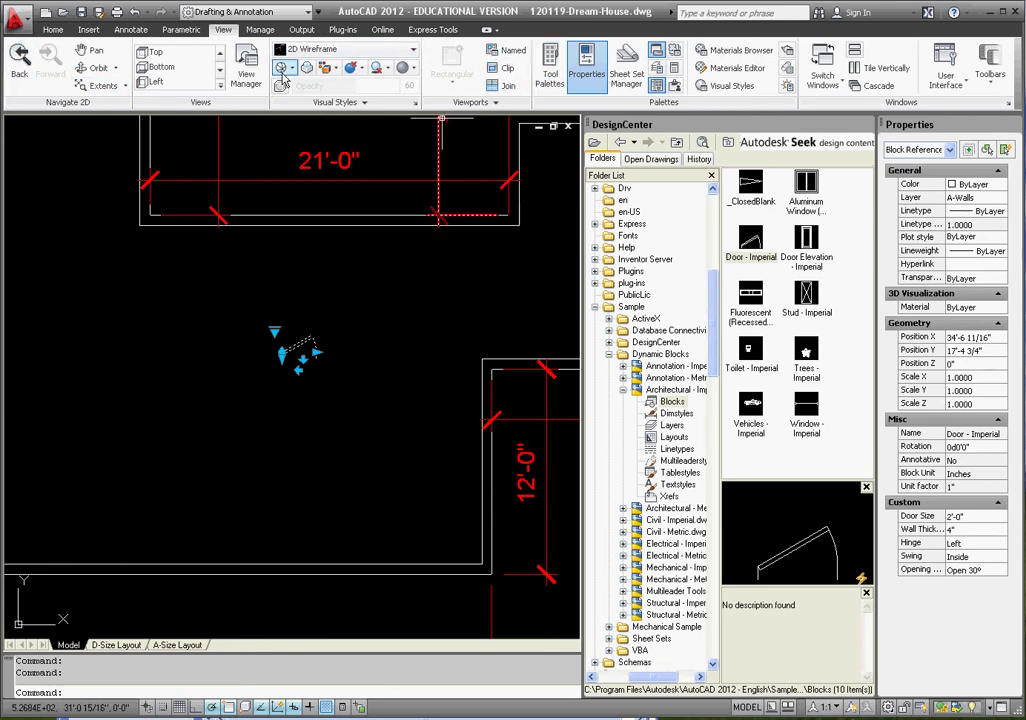
{"action": "left_click", "coordinate": [52, 29]}
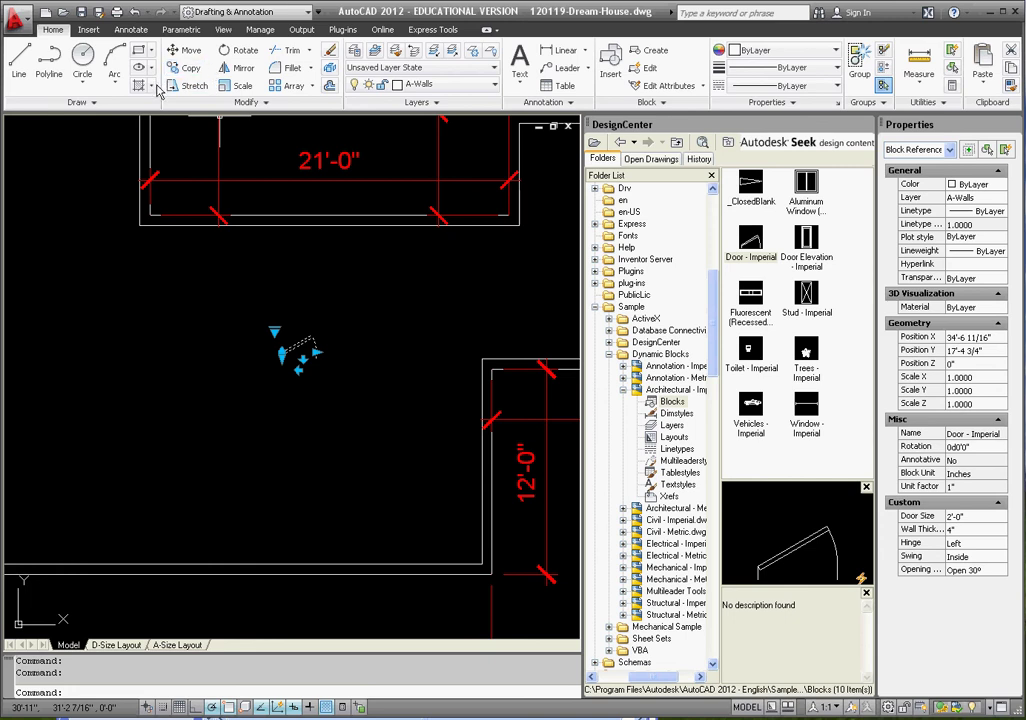
{"action": "left_click", "coordinate": [238, 50]}
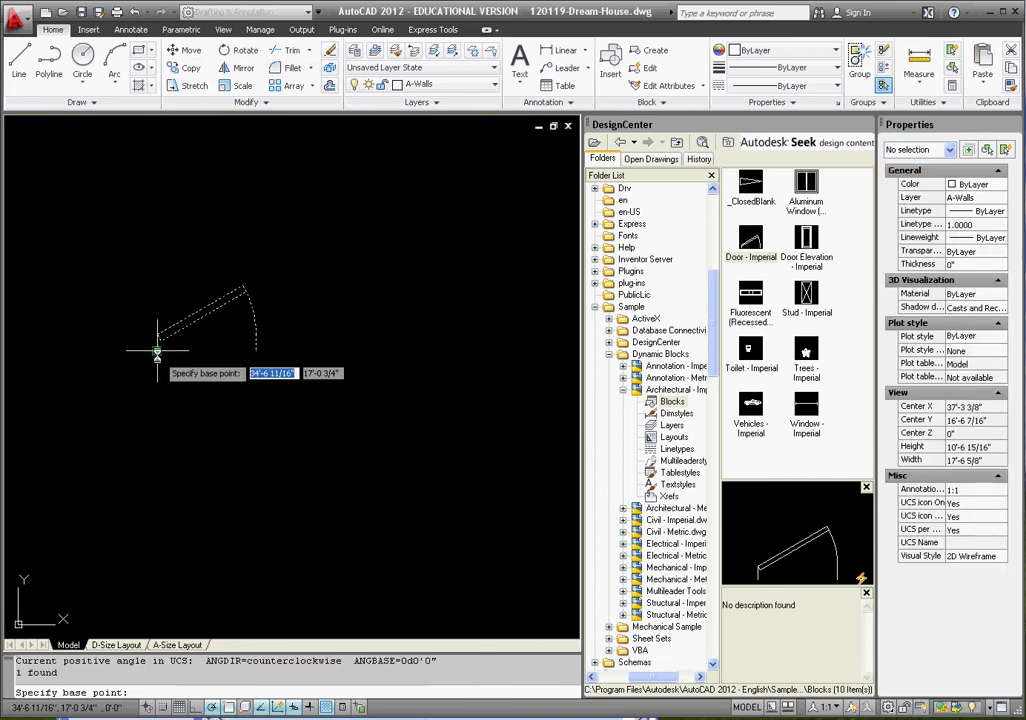
{"action": "left_click", "coordinate": [157, 348]}
{"action": "left_click", "coordinate": [163, 255]}
Step: Reselect the door and shift it slightly by its insertion grip
{"action": "left_click_drag", "start_coordinate": [210, 370], "coordinate": [103, 298]}
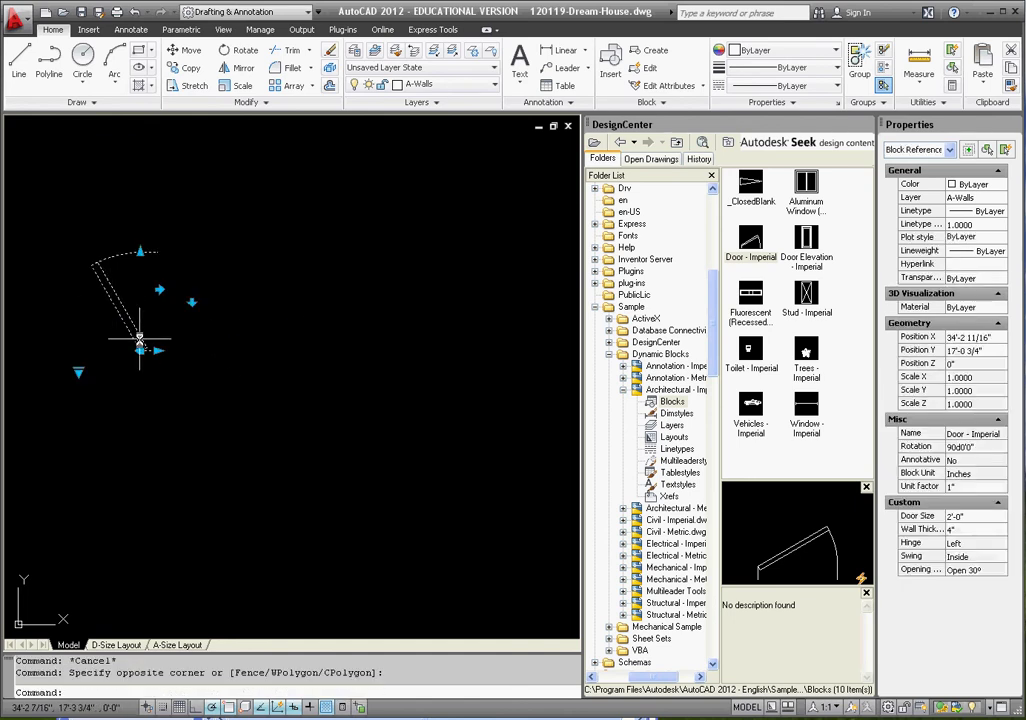
{"action": "scroll", "coordinate": [141, 368], "scroll_direction": "up", "scroll_amount": 3}
{"action": "scroll", "coordinate": [228, 396], "scroll_direction": "down", "scroll_amount": 1}
{"action": "scroll", "coordinate": [181, 360], "scroll_direction": "up", "scroll_amount": 2}
{"action": "scroll", "coordinate": [205, 413], "scroll_direction": "down", "scroll_amount": 3}
{"action": "scroll", "coordinate": [193, 390], "scroll_direction": "up", "scroll_amount": 2}
{"action": "left_click", "coordinate": [180, 378]}
{"action": "scroll", "coordinate": [275, 360], "scroll_direction": "down", "scroll_amount": 3}
{"action": "scroll", "coordinate": [285, 372], "scroll_direction": "up", "scroll_amount": 3}
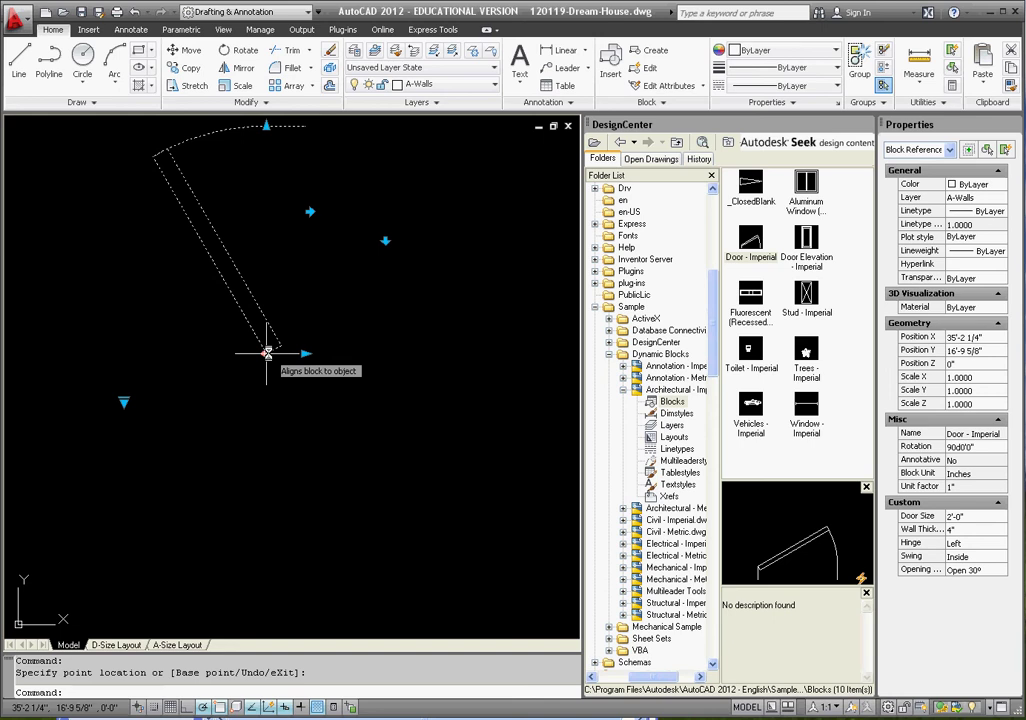
Step: Align the door block onto the wall line using its alignment grip
{"action": "left_click", "coordinate": [267, 353]}
{"action": "scroll", "coordinate": [230, 290], "scroll_direction": "down", "scroll_amount": 3}
{"action": "scroll", "coordinate": [366, 433], "scroll_direction": "up", "scroll_amount": 2}
{"action": "scroll", "coordinate": [388, 405], "scroll_direction": "up", "scroll_amount": 4}
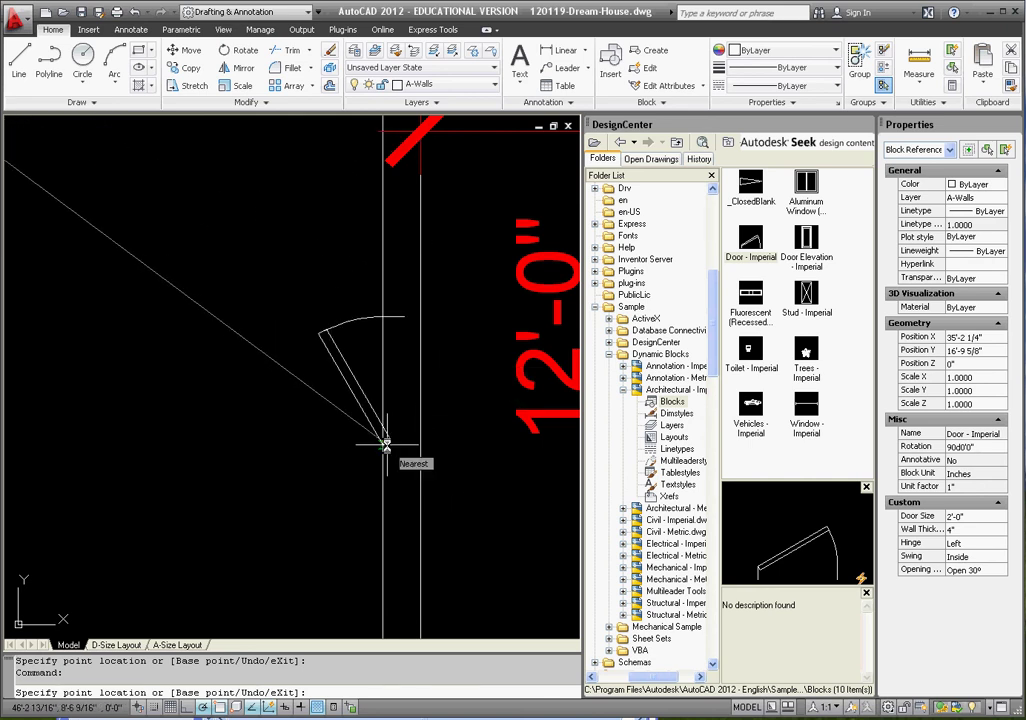
{"action": "left_click", "coordinate": [386, 445]}
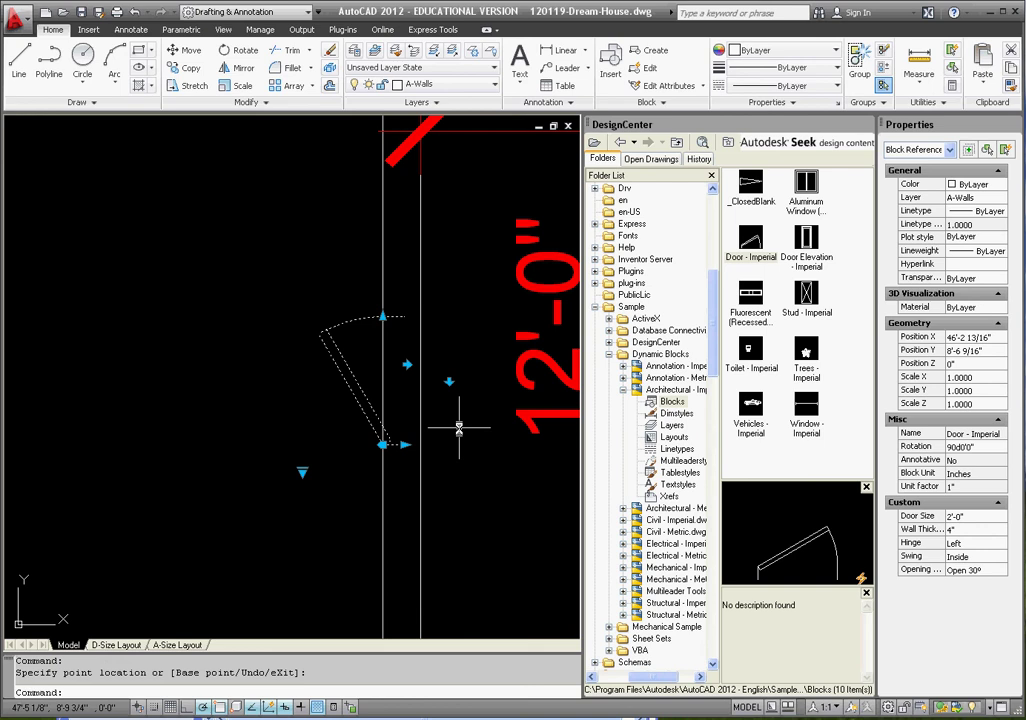
Step: Reselect the door and flip its swing to the other side
{"action": "key", "text": "Escape"}
{"action": "left_click", "coordinate": [459, 428]}
{"action": "left_click", "coordinate": [281, 308]}
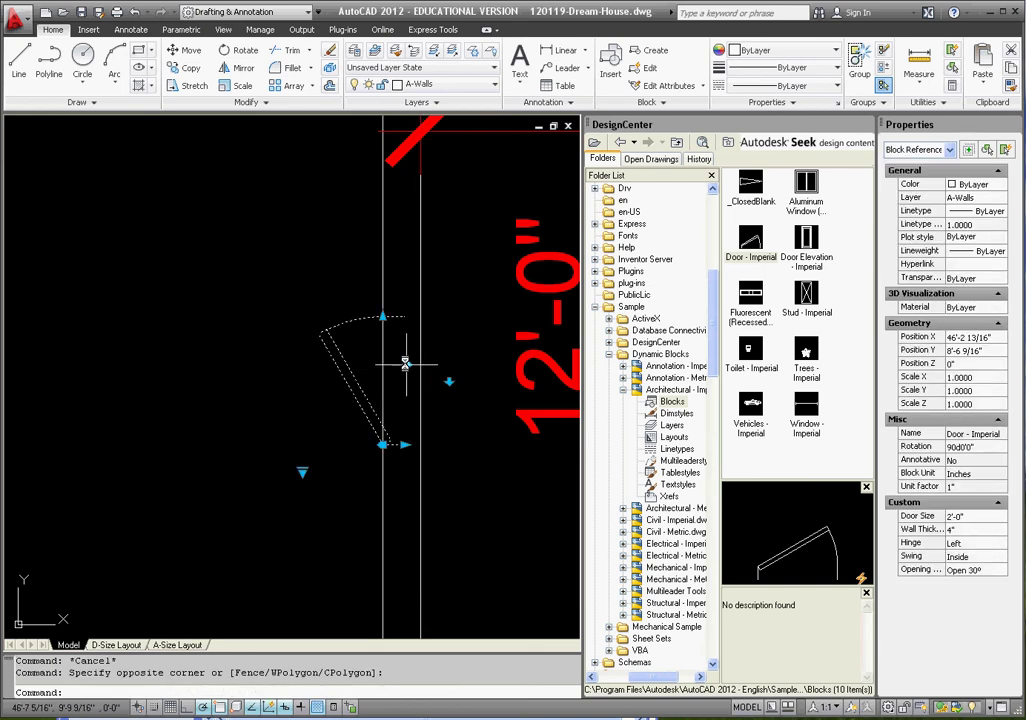
{"action": "scroll", "coordinate": [403, 451], "scroll_direction": "up", "scroll_amount": 3}
{"action": "left_click", "coordinate": [405, 444]}
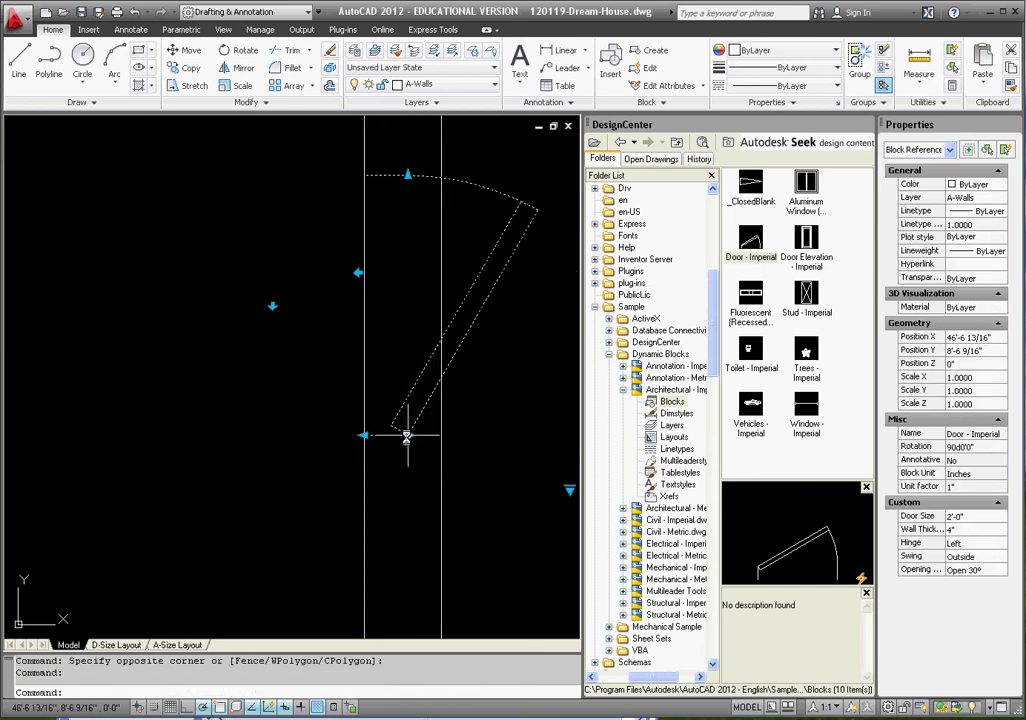
Step: Move the door onto the right wall line and flip its hinge right
{"action": "left_click", "coordinate": [406, 436]}
{"action": "left_click", "coordinate": [410, 430]}
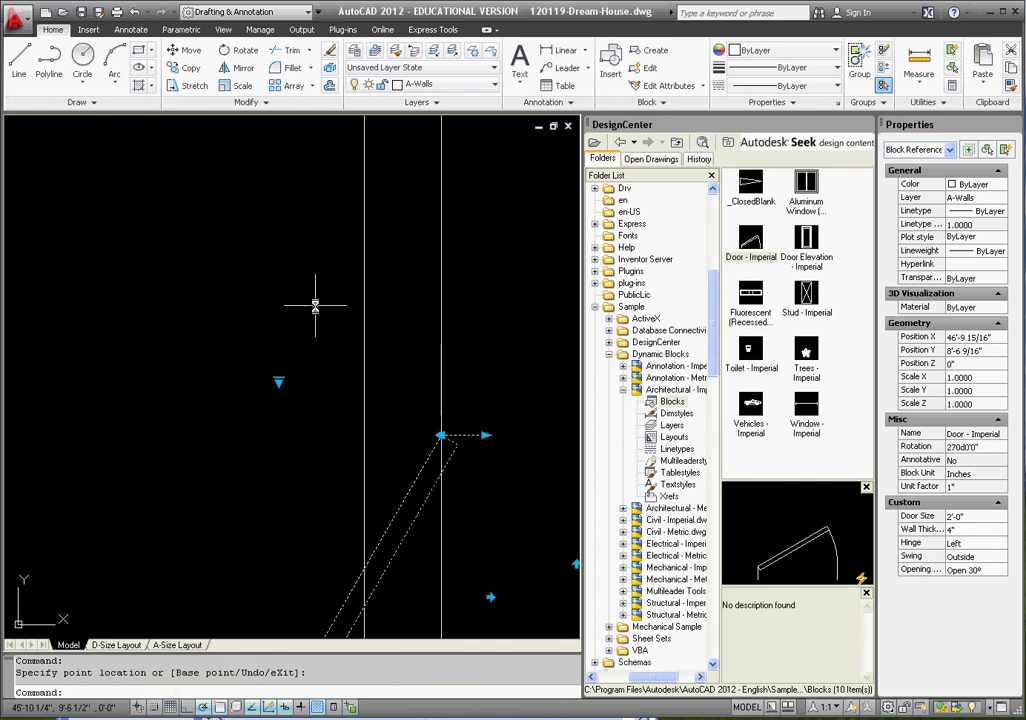
{"action": "scroll", "coordinate": [315, 305], "scroll_direction": "down", "scroll_amount": 3}
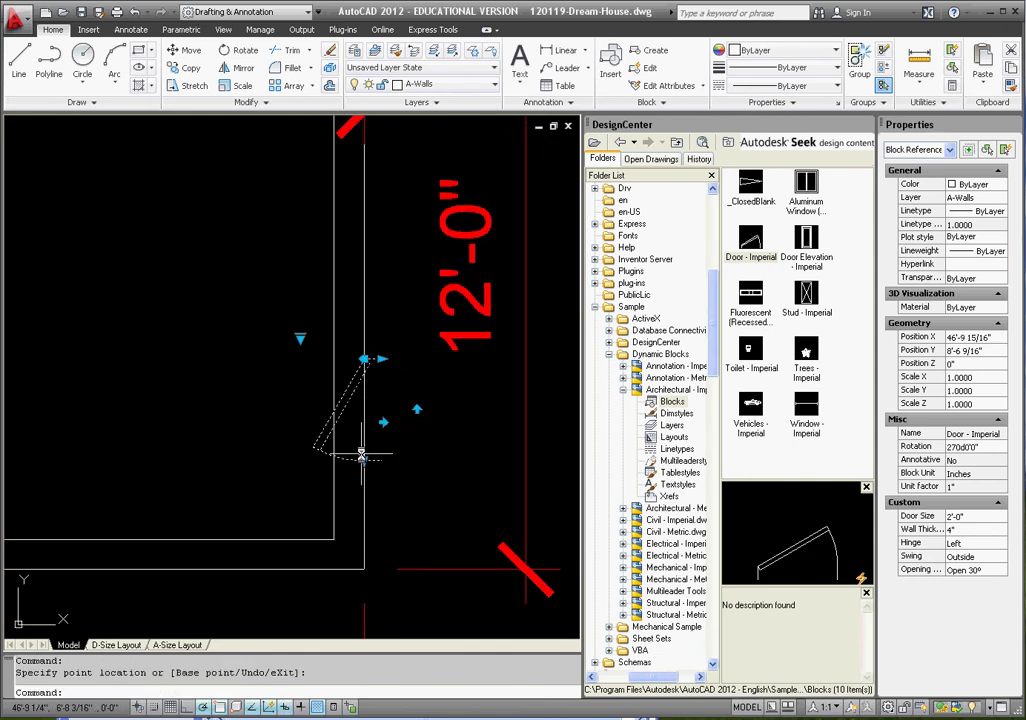
{"action": "left_click", "coordinate": [416, 410]}
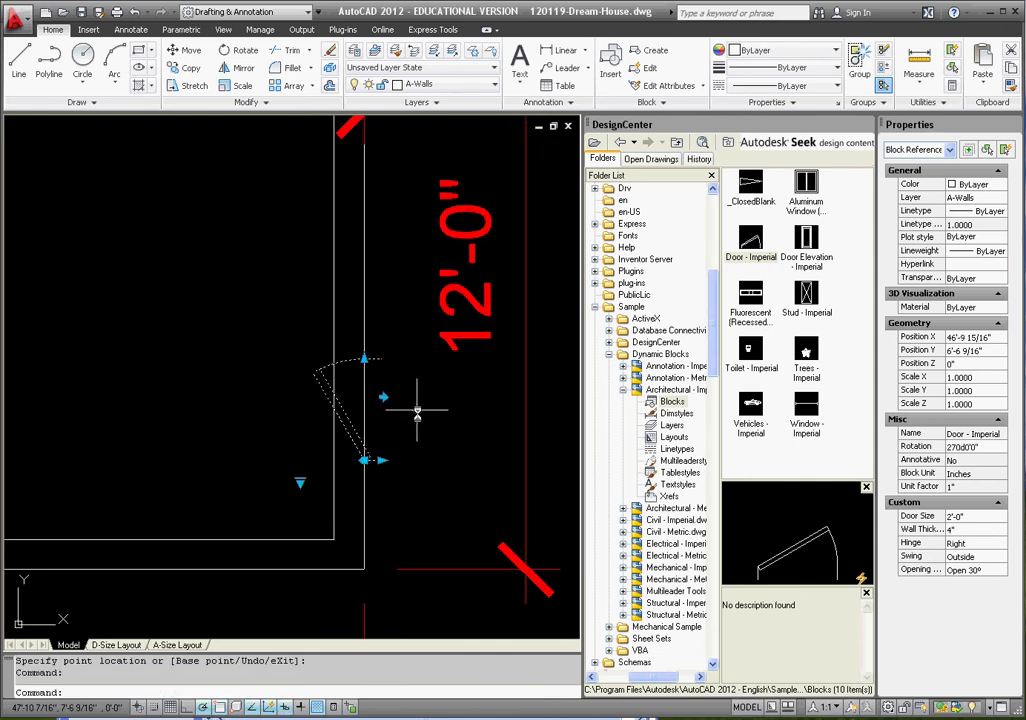
Step: Slide the door up along the wall and flip its swing back inside
{"action": "left_click", "coordinate": [364, 460]}
{"action": "left_click", "coordinate": [364, 358]}
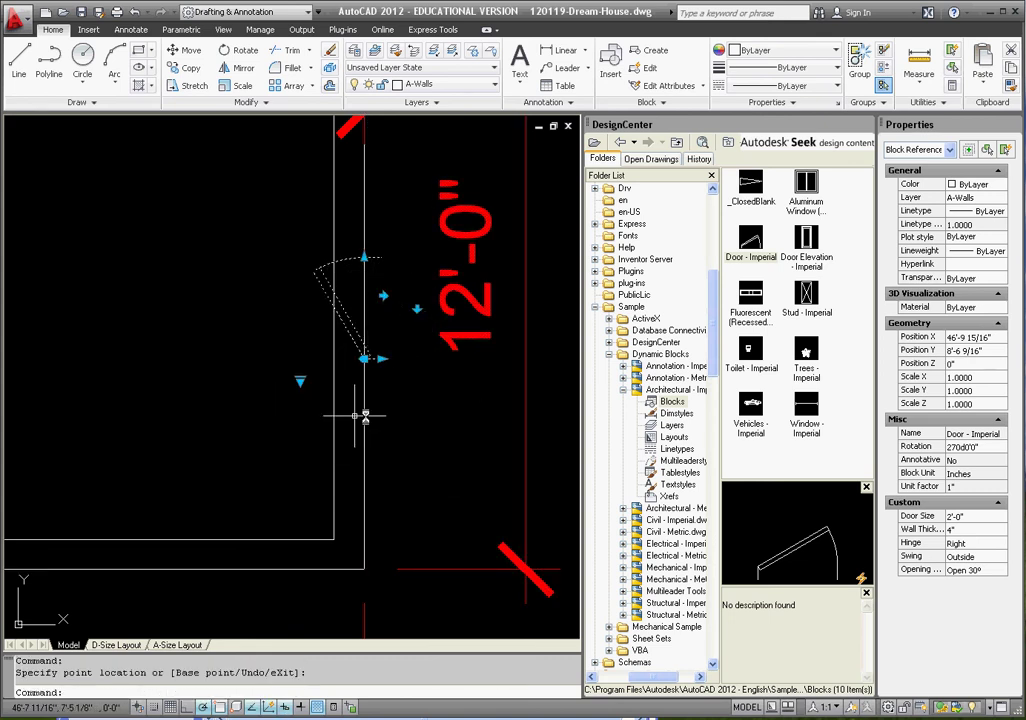
{"action": "scroll", "coordinate": [405, 308], "scroll_direction": "up", "scroll_amount": 2}
{"action": "left_click", "coordinate": [373, 288]}
Step: Drop the door into place beside the 12'-0" dimension with 6" wall thickness
{"action": "scroll", "coordinate": [394, 412], "scroll_direction": "up", "scroll_amount": 4}
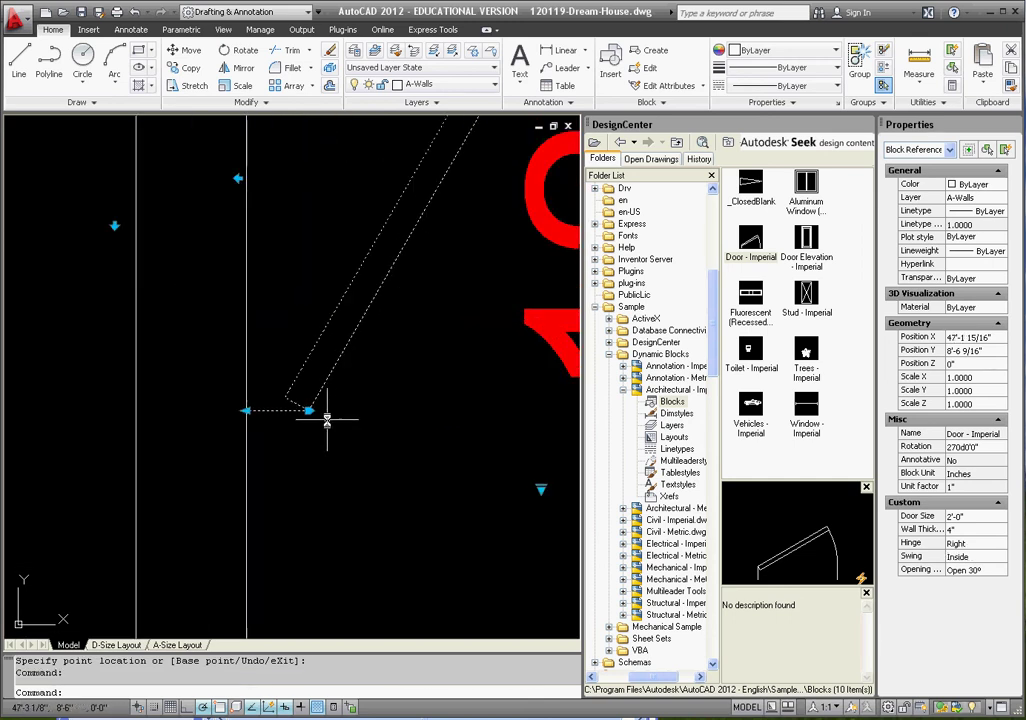
{"action": "left_click", "coordinate": [309, 410]}
{"action": "left_click", "coordinate": [247, 411]}
{"action": "scroll", "coordinate": [321, 425], "scroll_direction": "down", "scroll_amount": 3}
{"action": "scroll", "coordinate": [300, 424], "scroll_direction": "up", "scroll_amount": 2}
{"action": "left_click", "coordinate": [279, 425]}
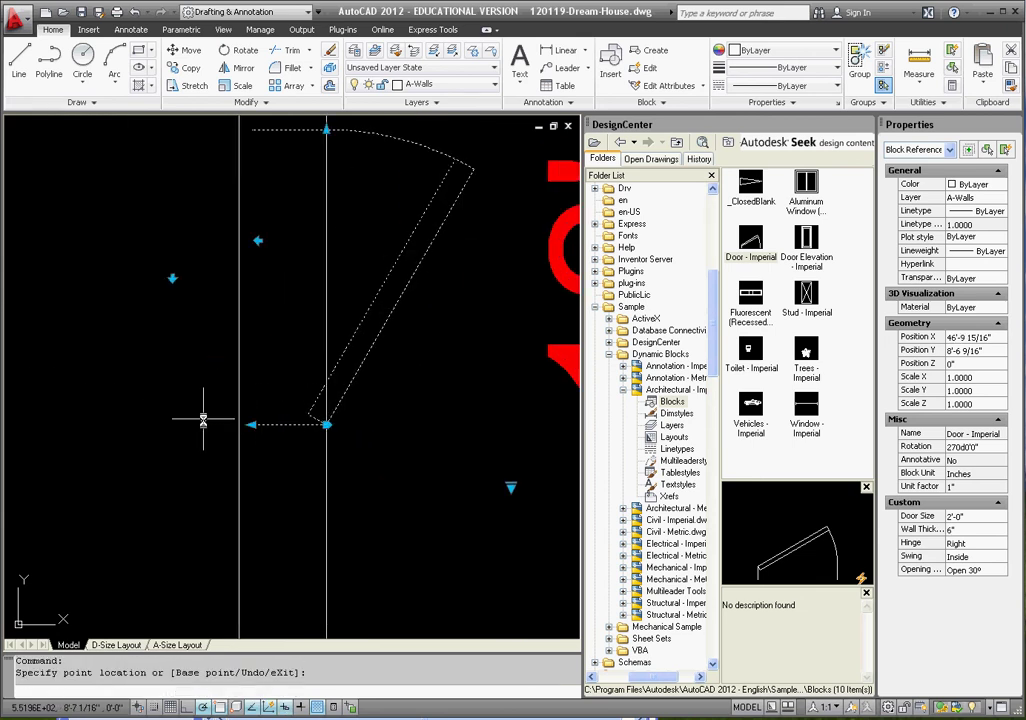
{"action": "scroll", "coordinate": [377, 425], "scroll_direction": "down", "scroll_amount": 2}
{"action": "key", "text": "Escape"}
{"action": "key", "text": "Escape"}
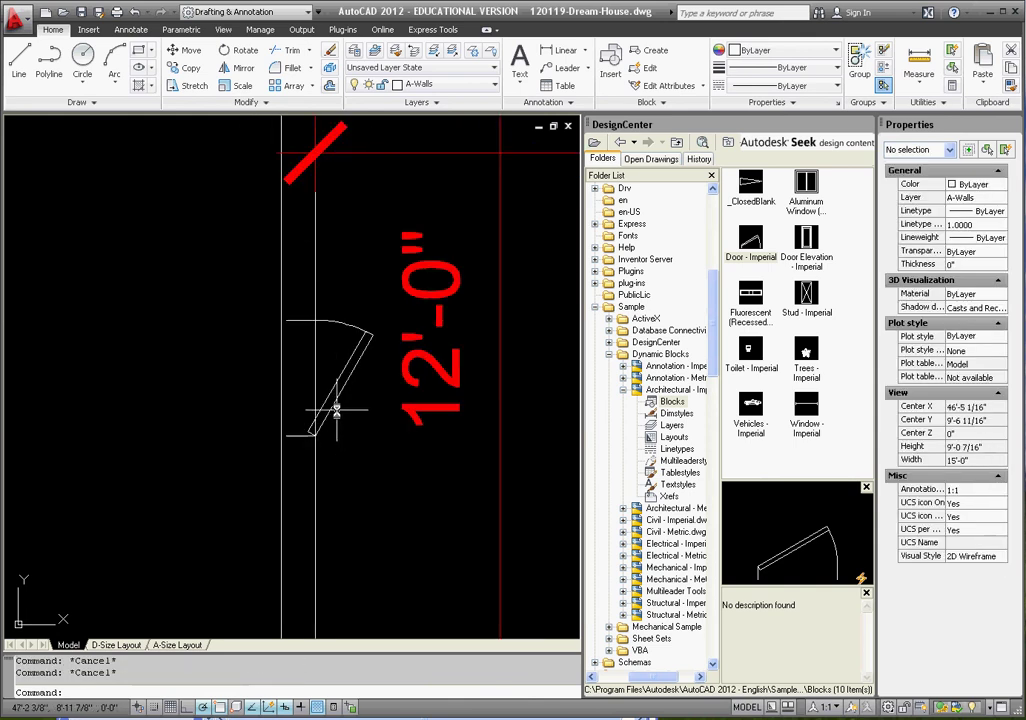